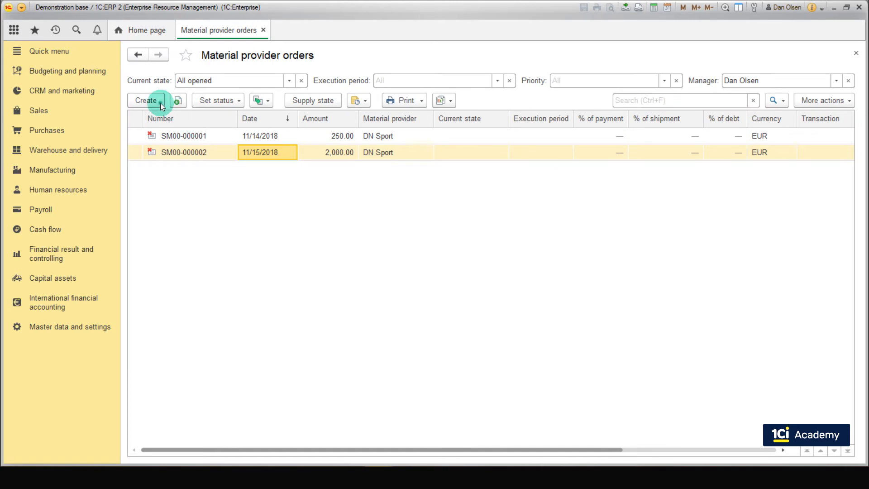
Step: Create a material provider order for SBS Manufacturing with DN Sport as material provider, and check the provider's partner card
left_click(160, 102)
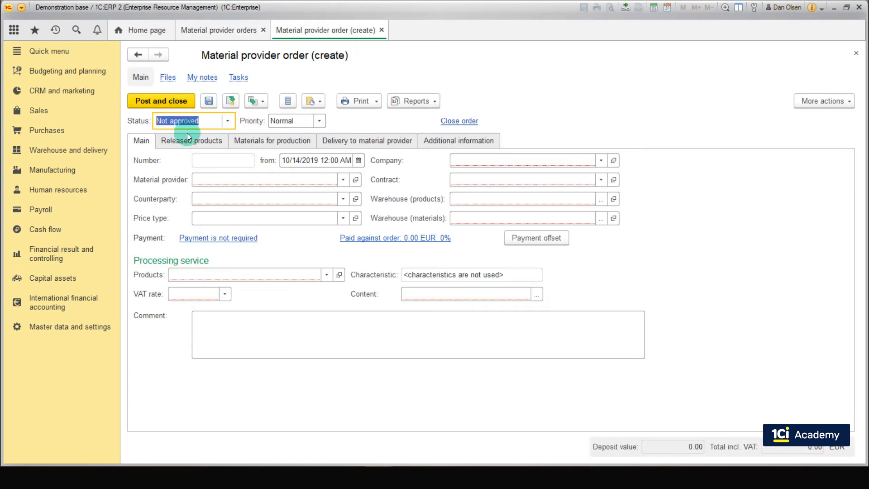
left_click(474, 165)
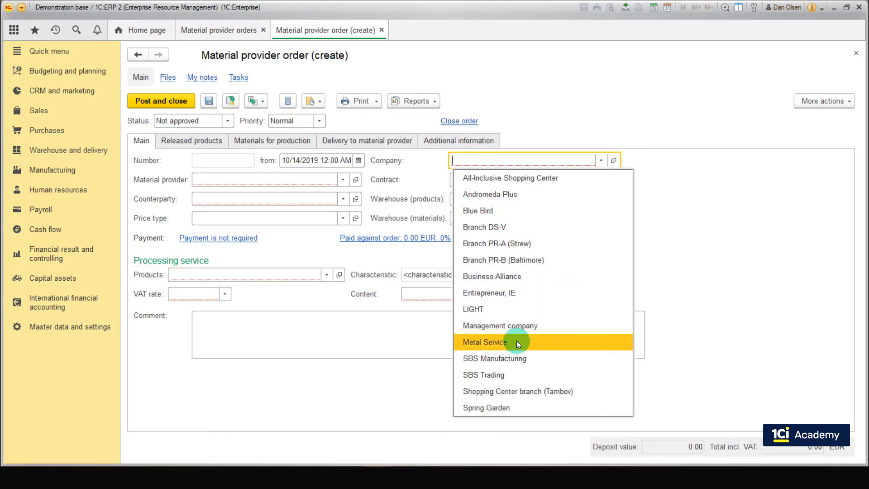
left_click(521, 358)
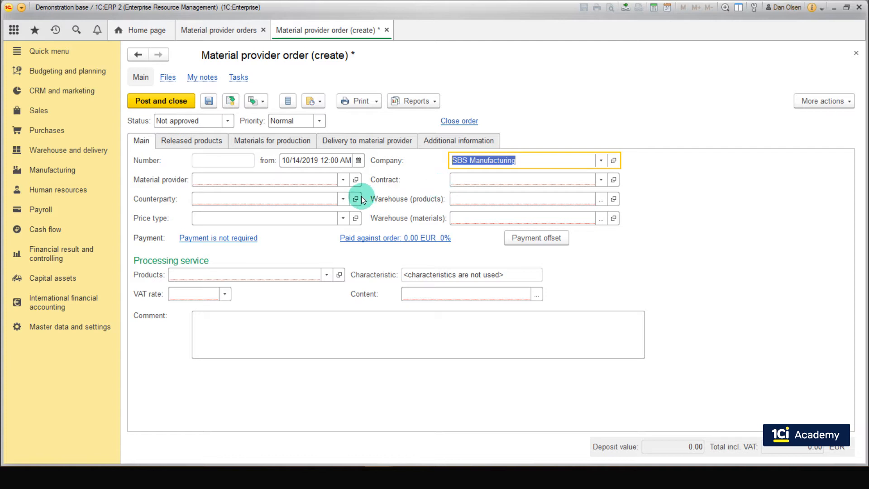
left_click(344, 180)
left_click(316, 199)
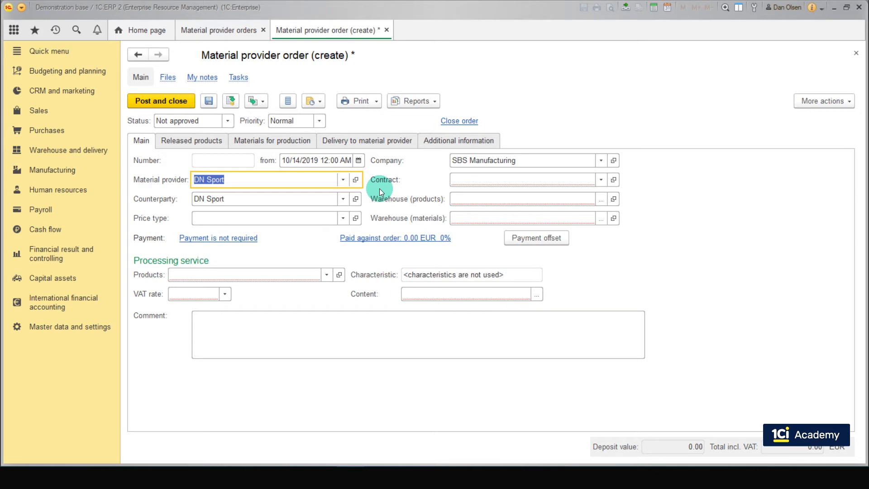
left_click(356, 180)
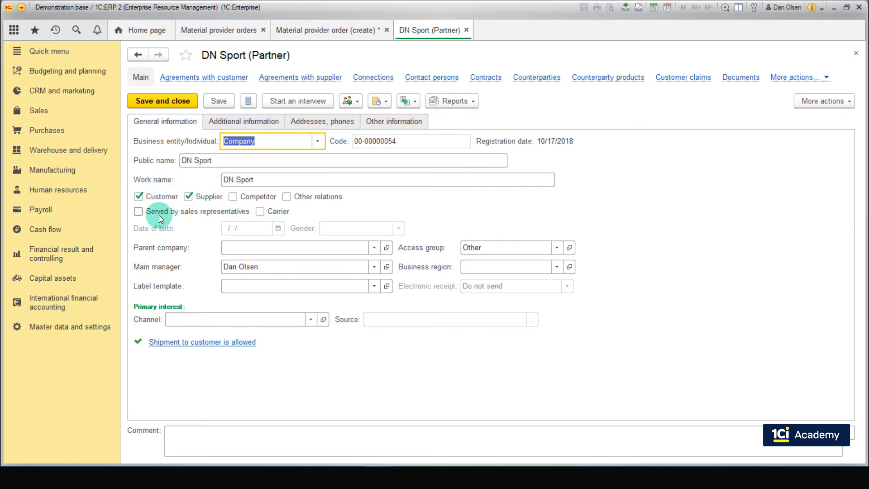
left_click(467, 30)
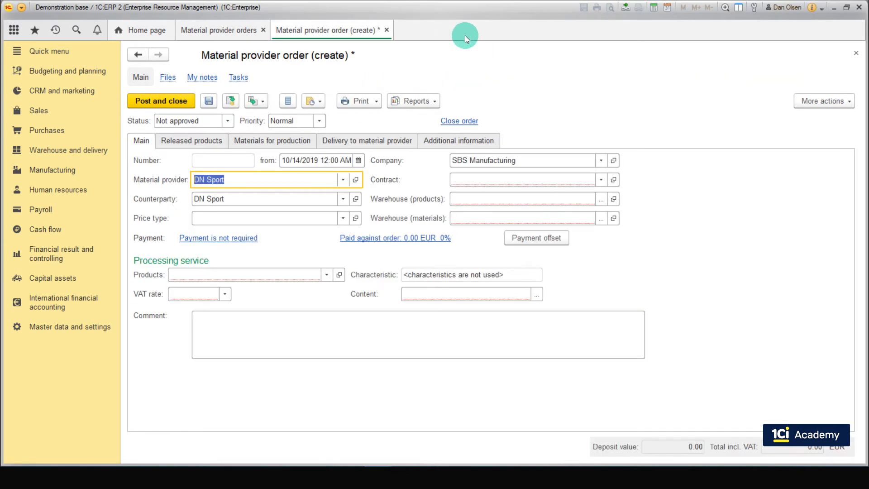
Step: Create and save a new contract named "Material provider contract" for the order's Contract field
left_click(596, 180)
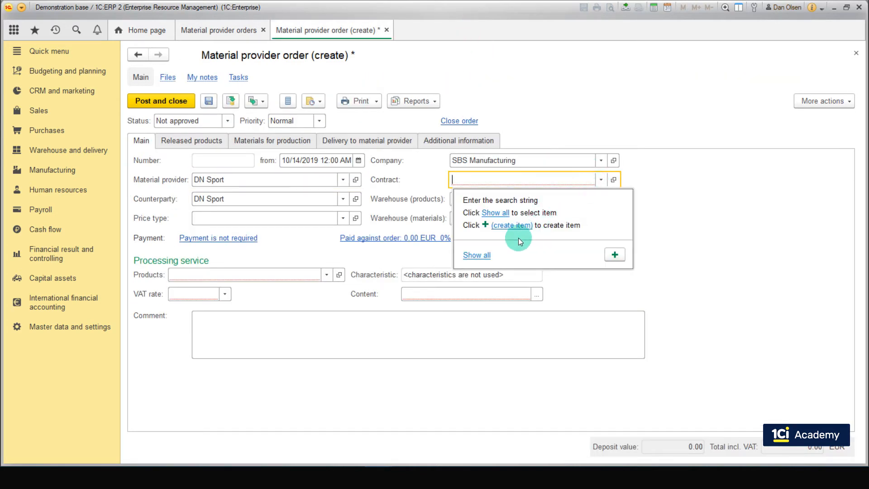
left_click(502, 222)
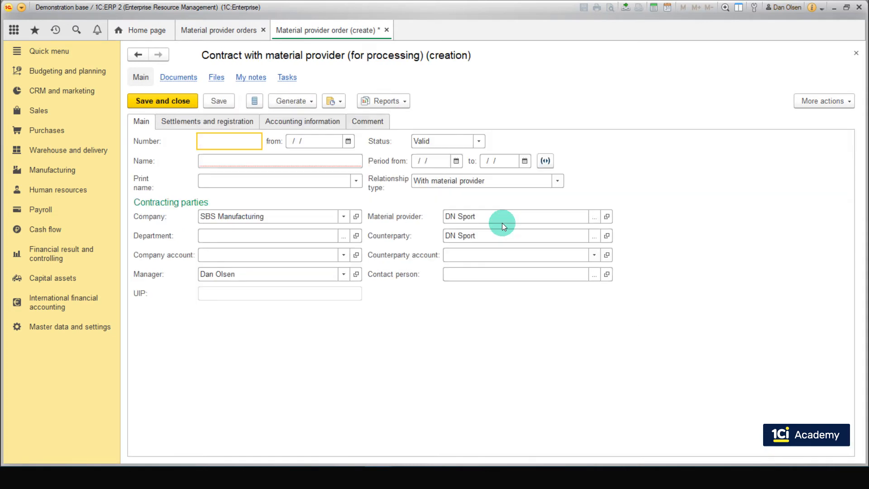
left_click(335, 166)
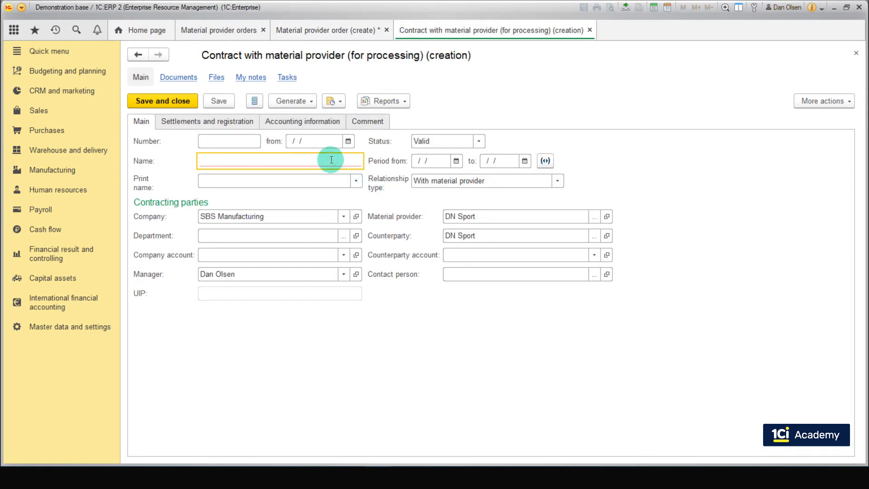
type("Material provider contract")
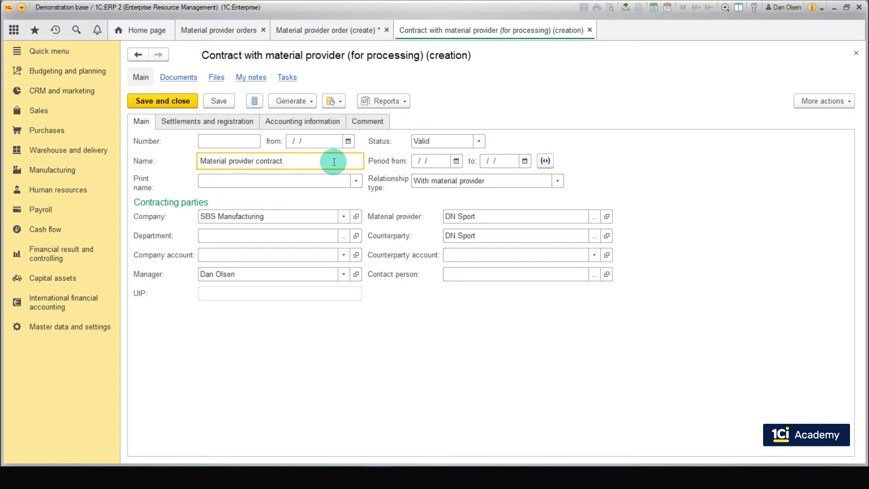
left_click(190, 102)
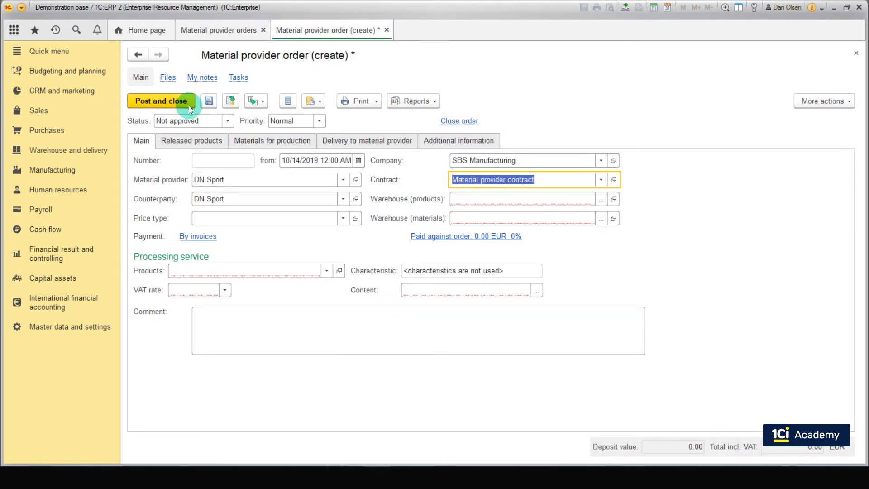
Step: Set both the products warehouse and the materials warehouse of the order to Workshop 1 storeroom
left_click(602, 200)
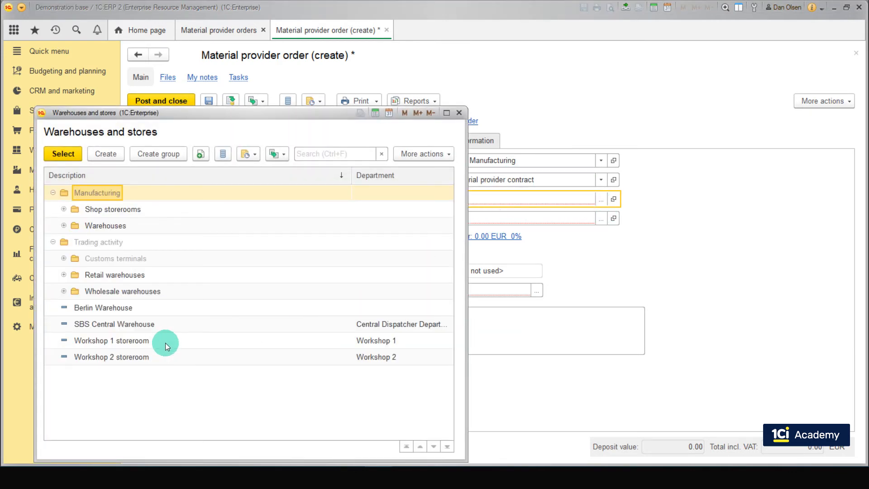
double_click(165, 343)
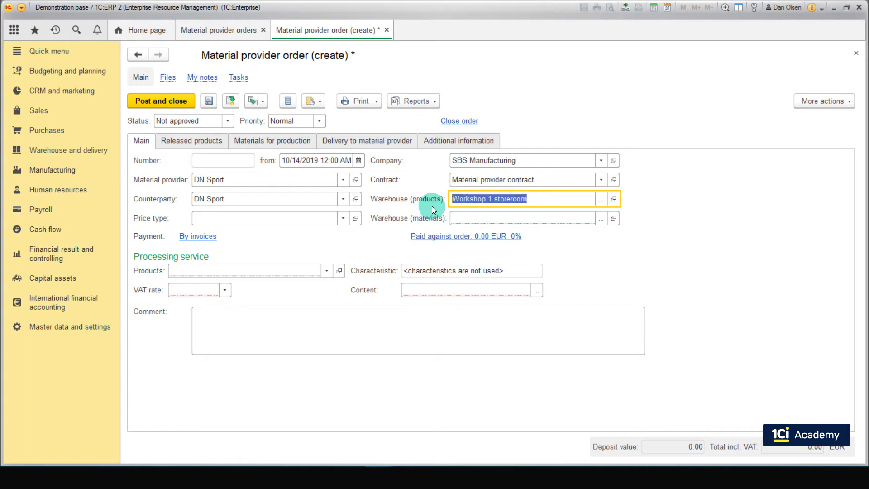
left_click(604, 222)
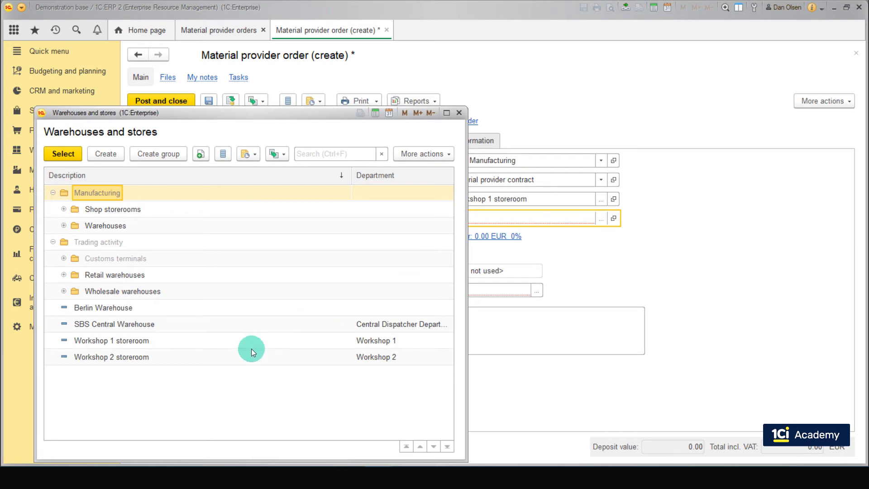
double_click(248, 344)
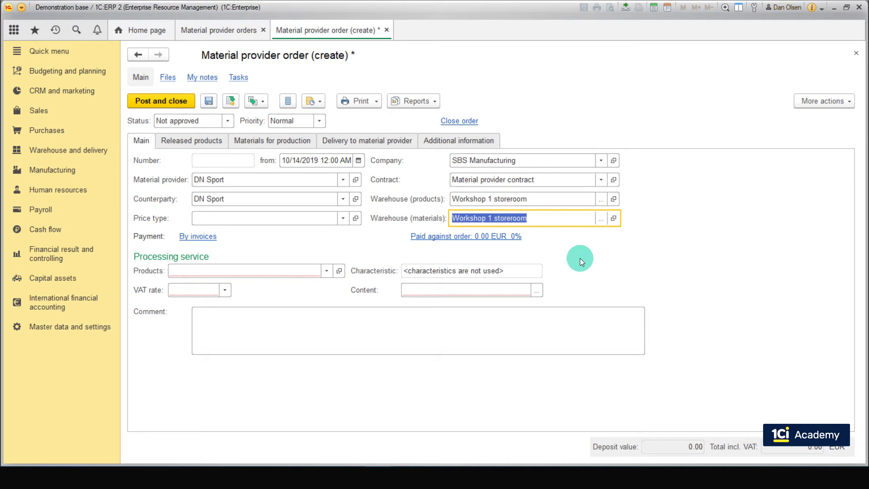
Step: Choose Assembly as the processing service product of the order
key("Tab")
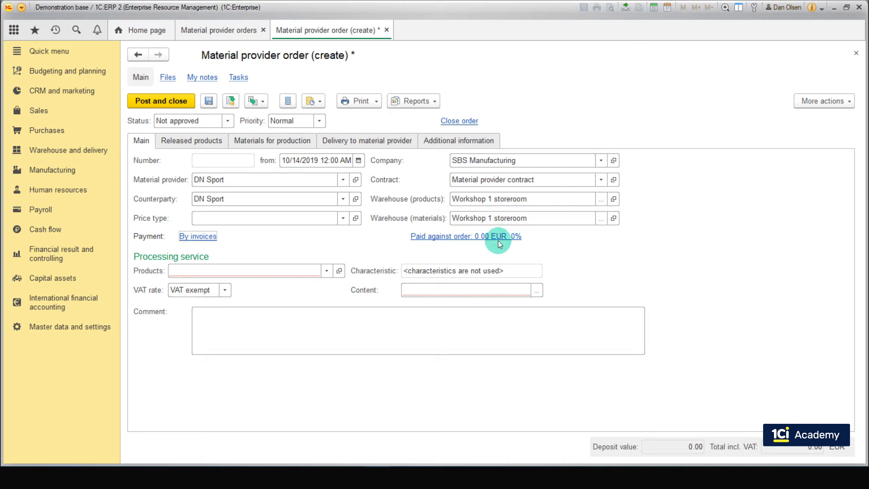
left_click(329, 271)
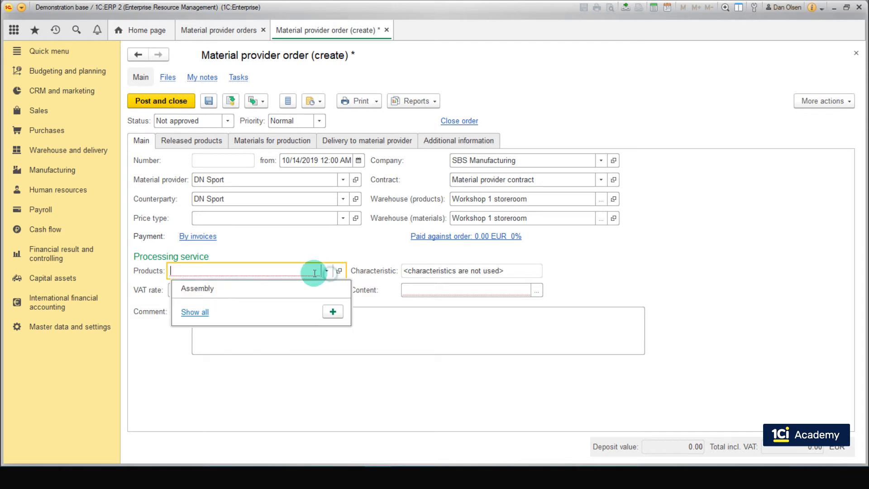
left_click(298, 289)
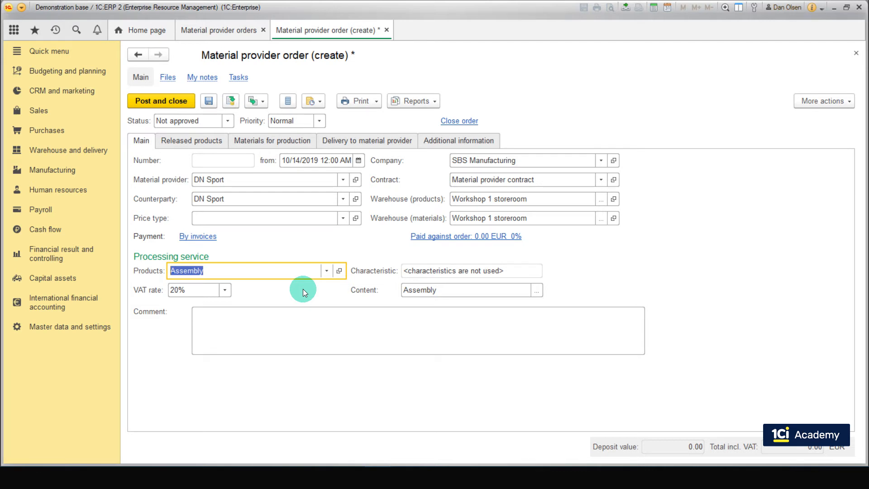
Step: Add Roller skates to the order's released products with shipment date 10/25/2019
left_click(217, 145)
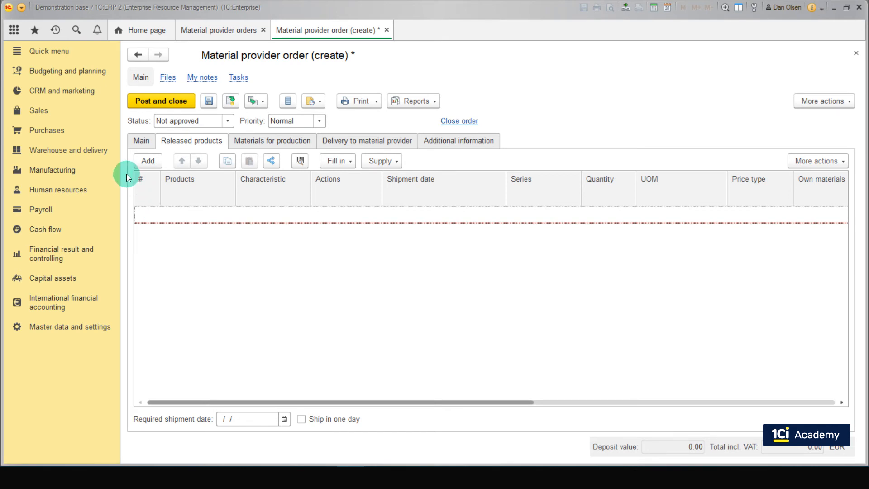
left_click(137, 158)
left_click(293, 242)
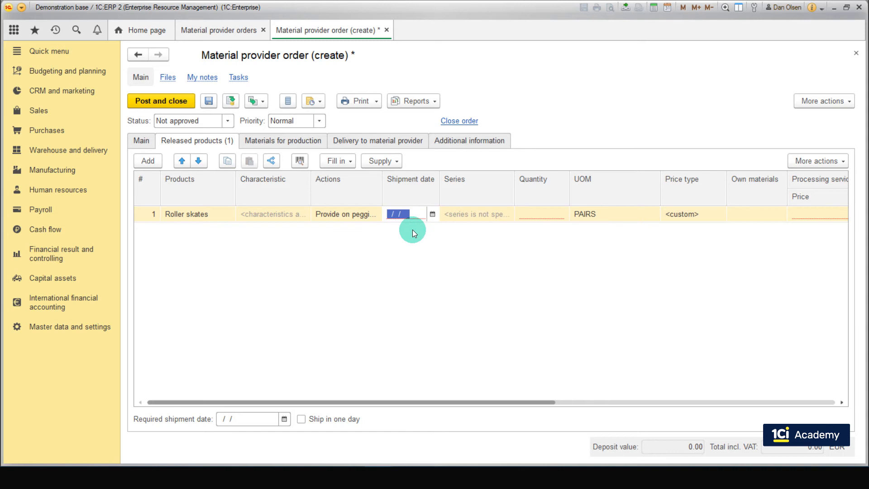
left_click(433, 214)
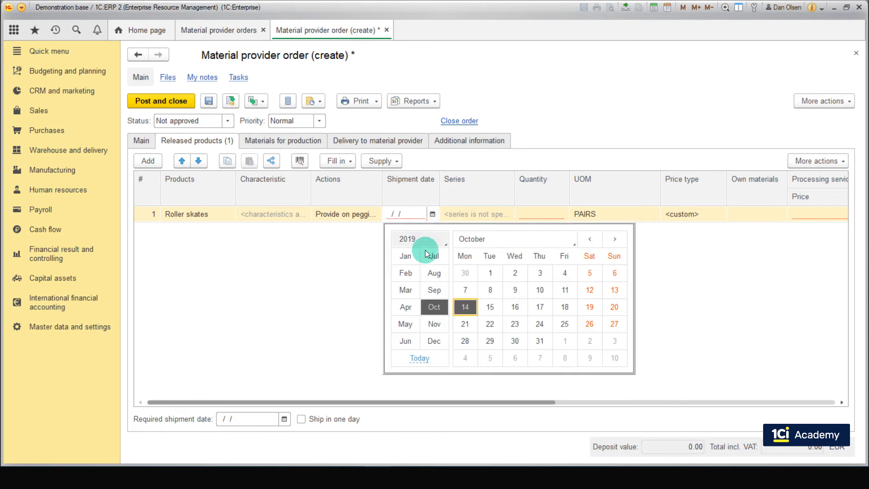
left_click(564, 324)
Step: Set the Roller skates quantity to 100 pairs and the processing services price to 20.00
left_click(542, 215)
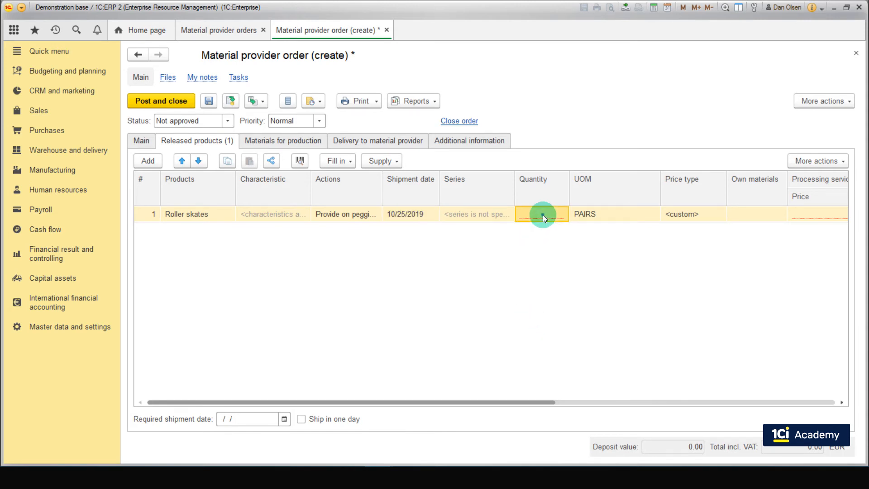
left_click(566, 266)
left_click(794, 214)
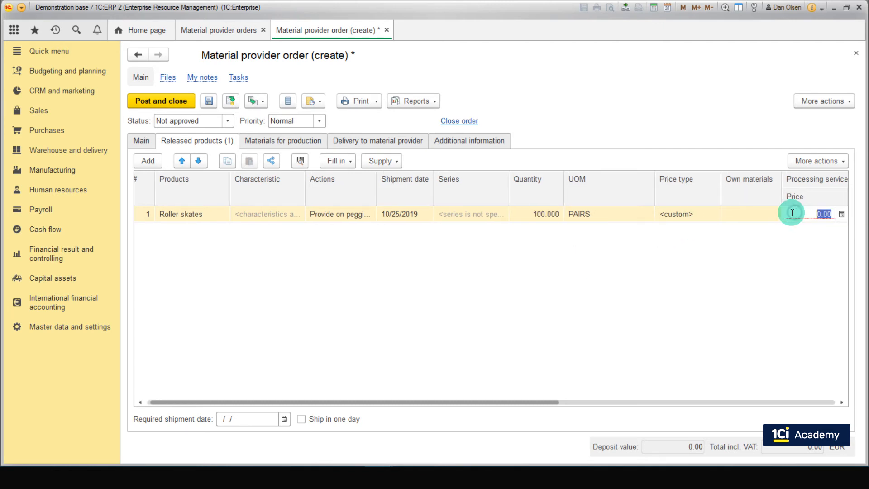
type("20")
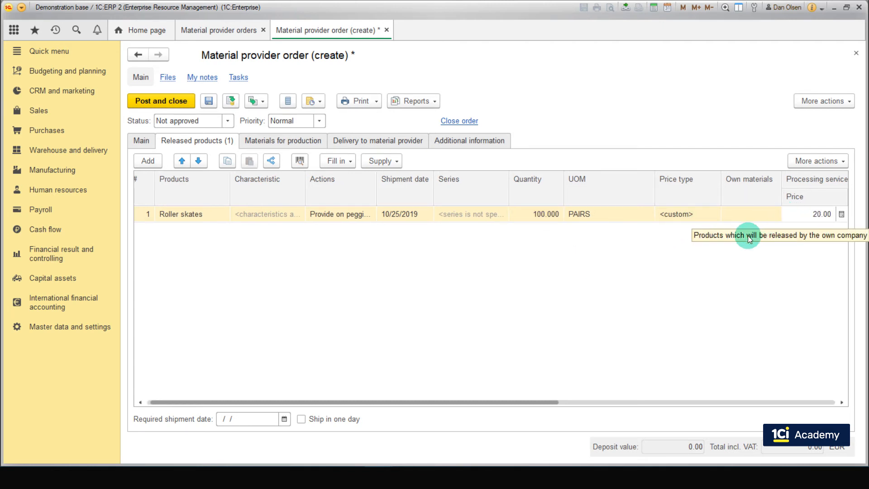
left_click(703, 273)
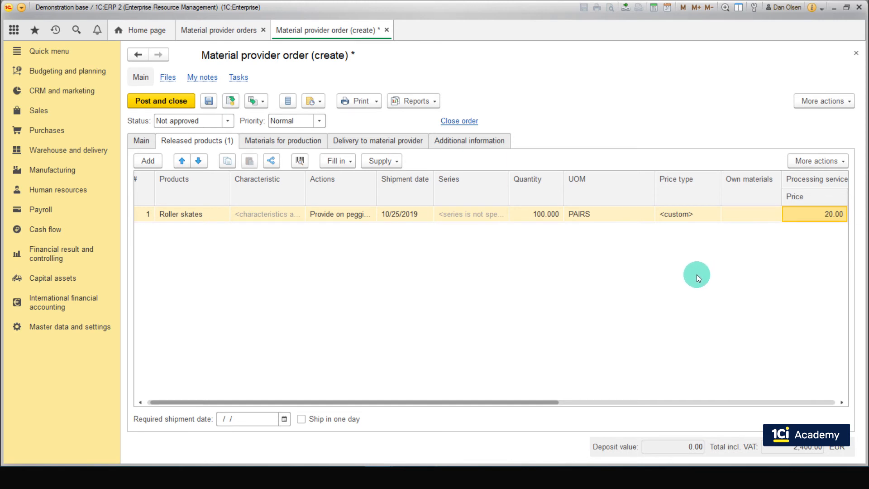
key("Tab")
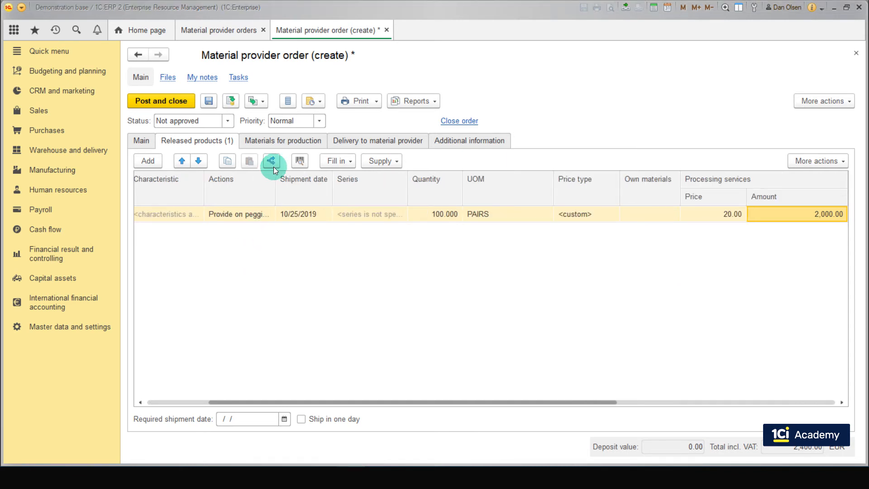
Step: Add Roller boots to the order's materials for production with a quantity of 100 pairs
left_click(277, 141)
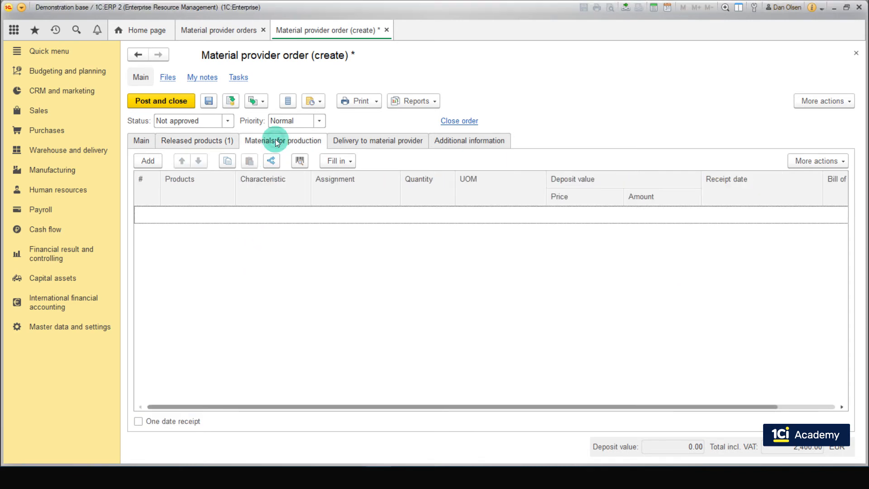
left_click(159, 162)
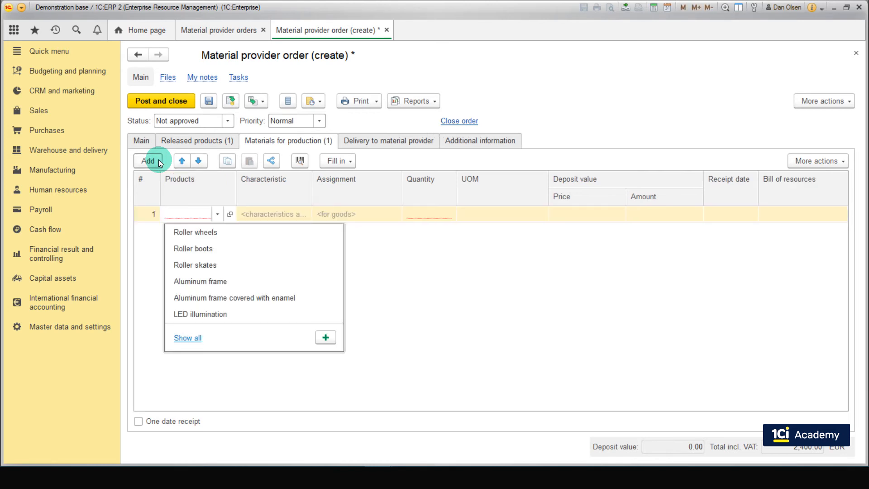
left_click(207, 249)
left_click(419, 215)
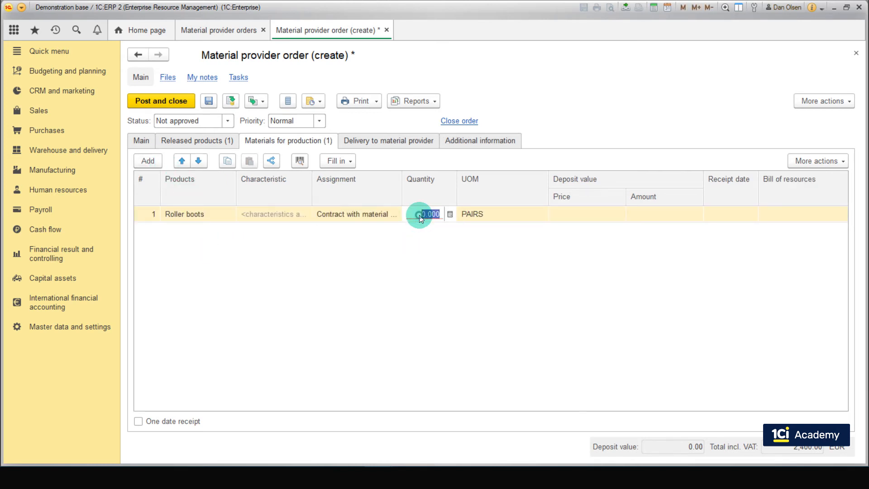
type("100")
left_click(496, 281)
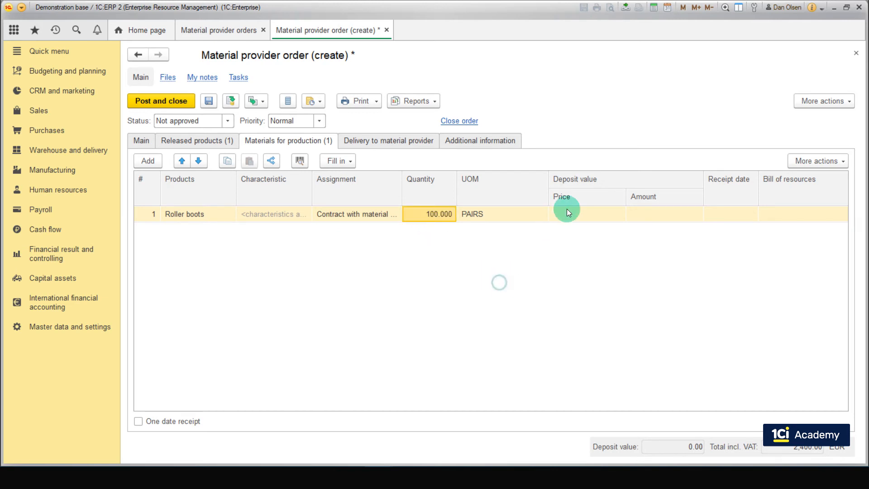
Step: Set the Roller boots deposit price to 40.00 and the receipt date to 10/15/2019
left_click(581, 213)
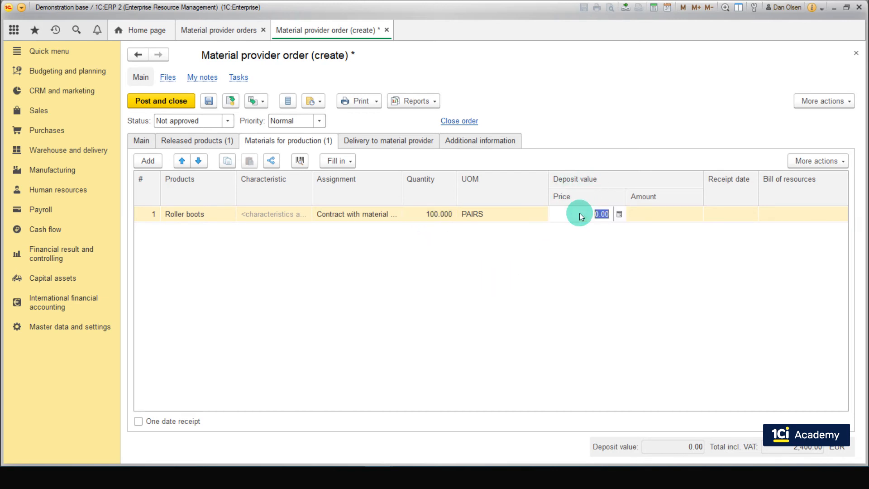
type("40")
left_click(514, 261)
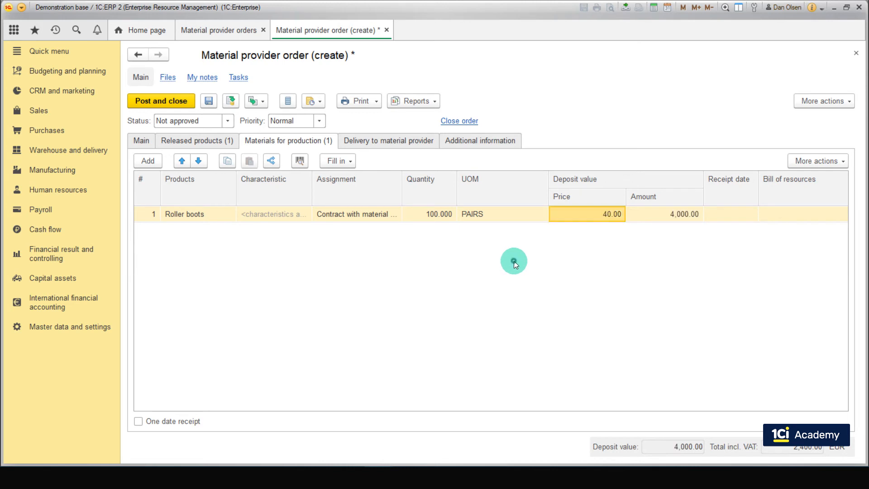
left_click(719, 214)
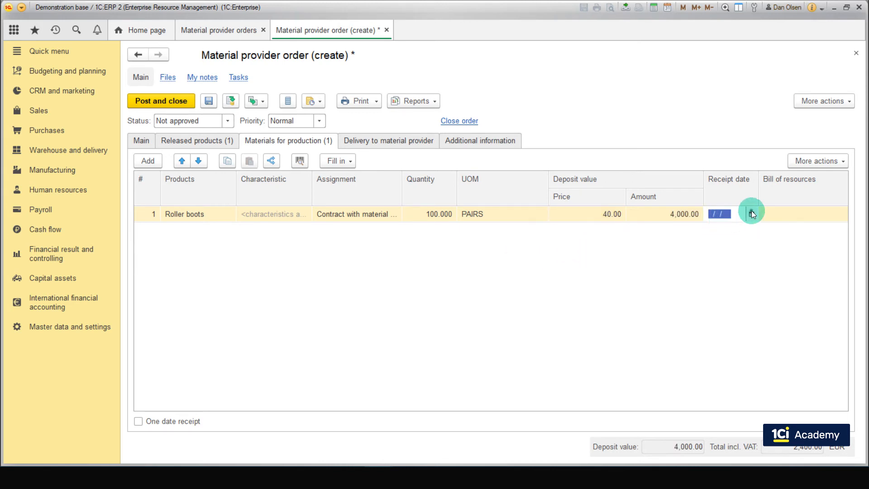
left_click(752, 215)
left_click(722, 312)
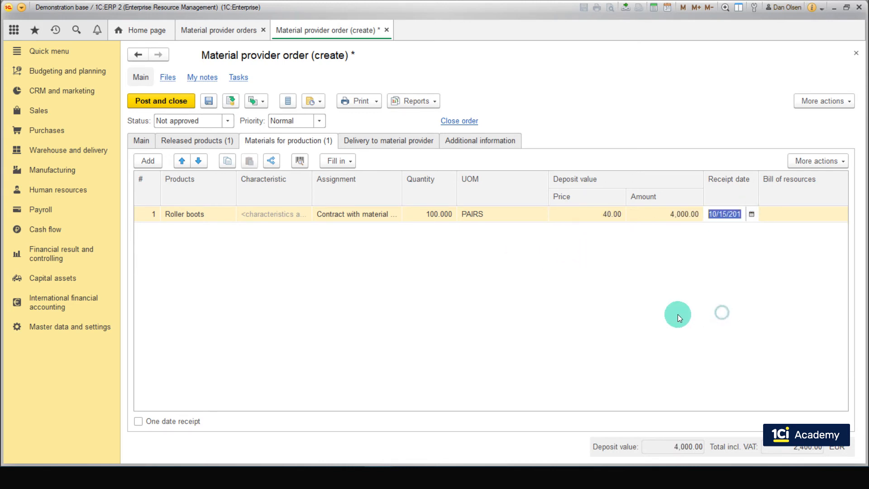
Step: Add Roller wheels to the order's materials for production with a quantity of 800 pcs
left_click(147, 161)
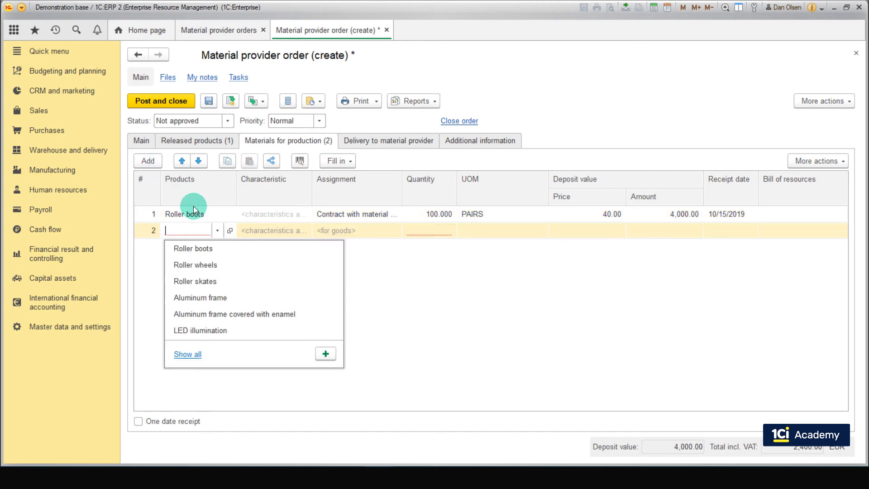
left_click(211, 265)
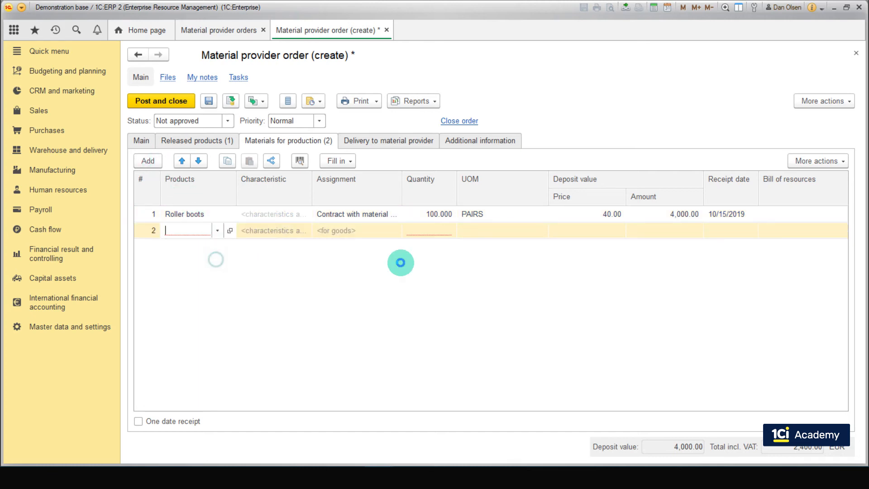
left_click(437, 232)
type("800")
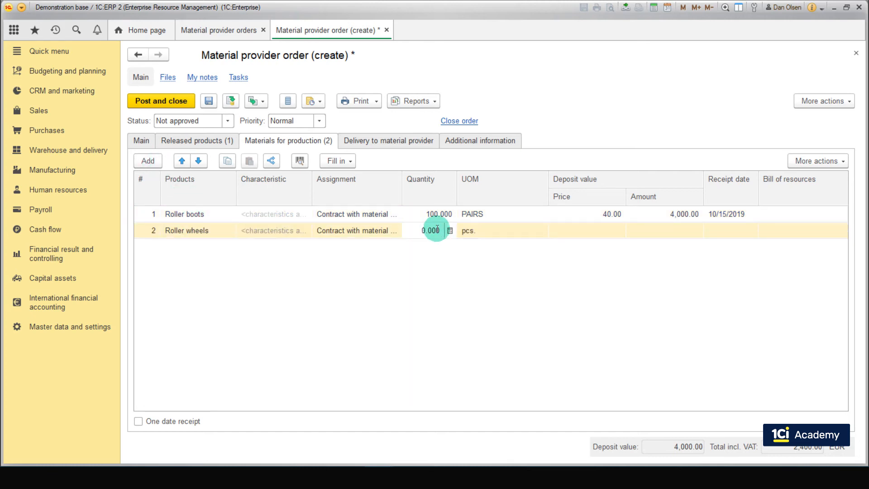
left_click(479, 268)
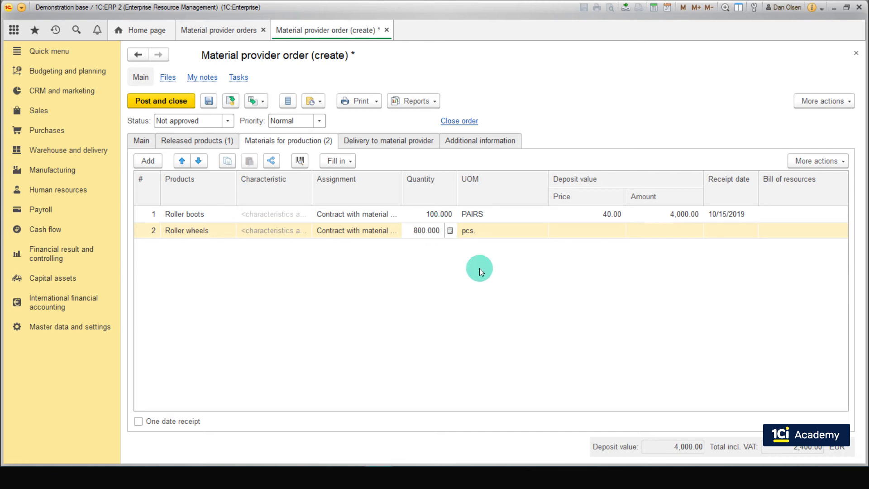
Step: Set the Roller wheels deposit price to 1.00 and the receipt date to 10/15/2019
left_click(617, 230)
type("1")
left_click(720, 231)
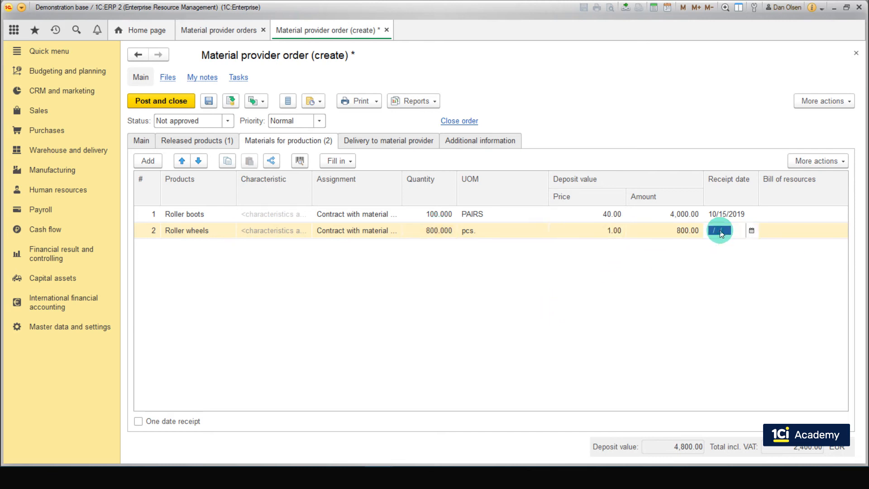
left_click(748, 231)
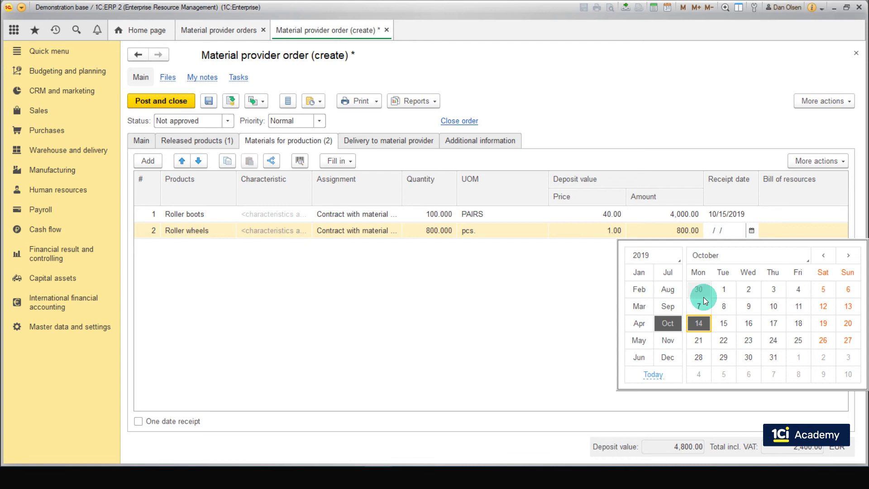
left_click(724, 323)
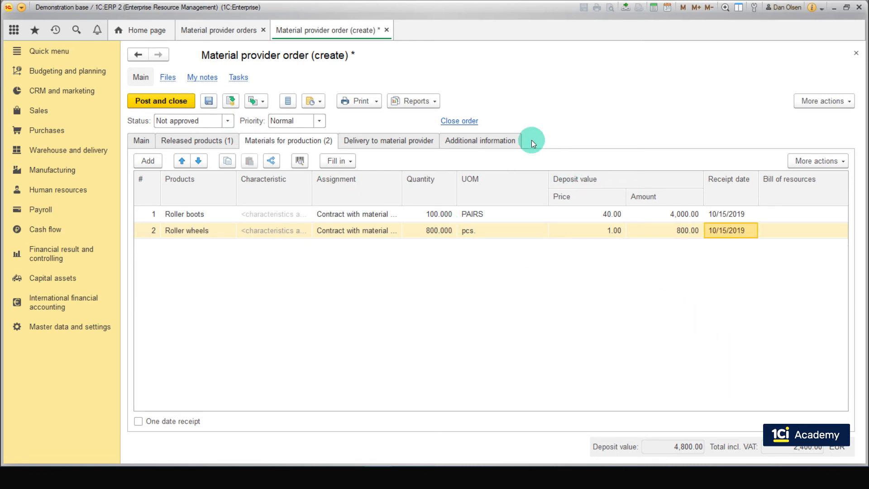
Step: Select Workshop 1 as the department in the order's additional information
left_click(511, 142)
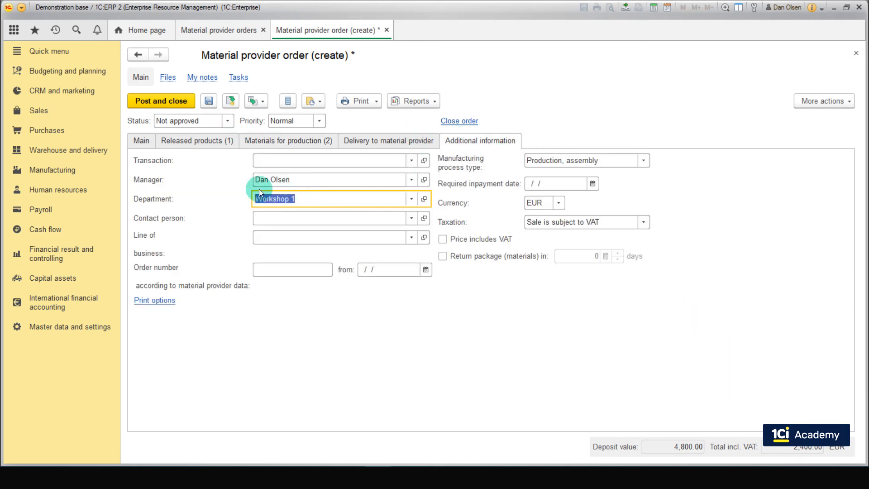
left_click(414, 201)
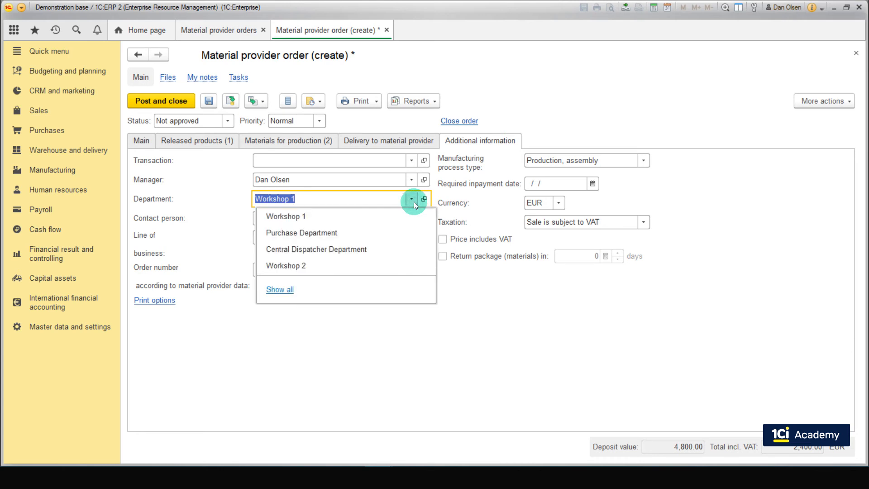
left_click(355, 216)
Step: Set the material provider order's status to For production, and post and close it
left_click(229, 121)
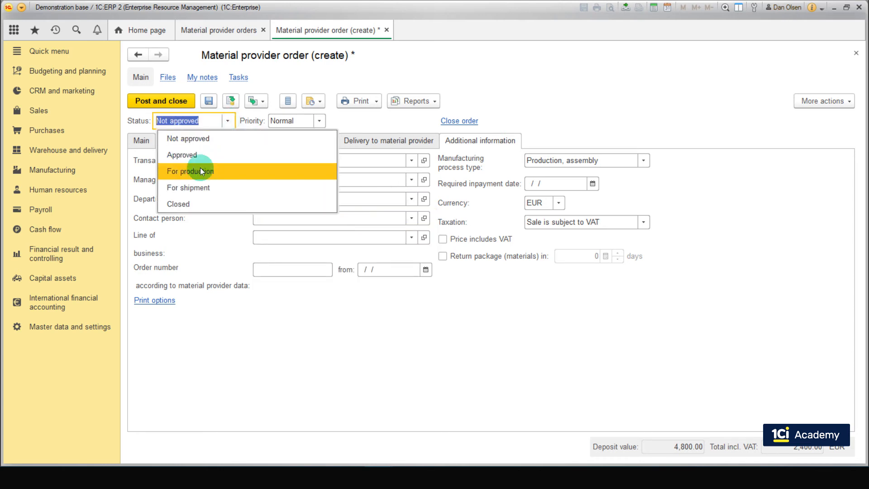
left_click(201, 169)
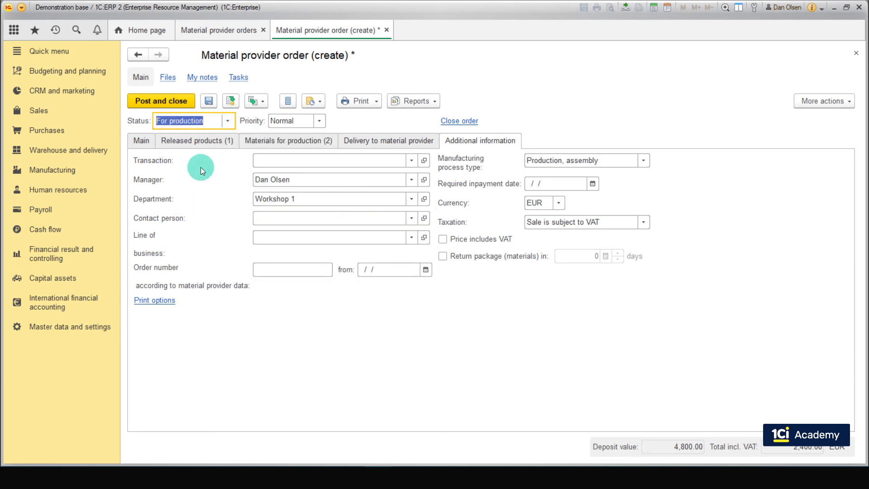
left_click(178, 104)
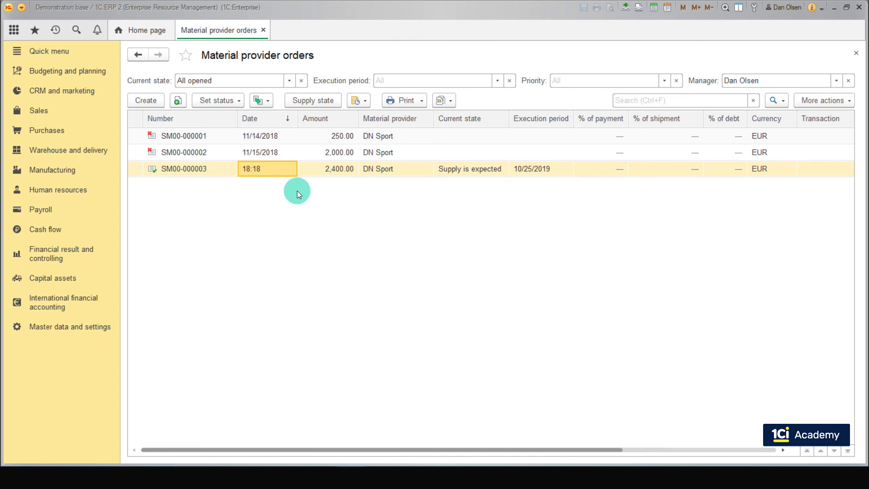
Step: Generate a production order based on the newly posted DN Sport material provider order and check its products
left_click(376, 169)
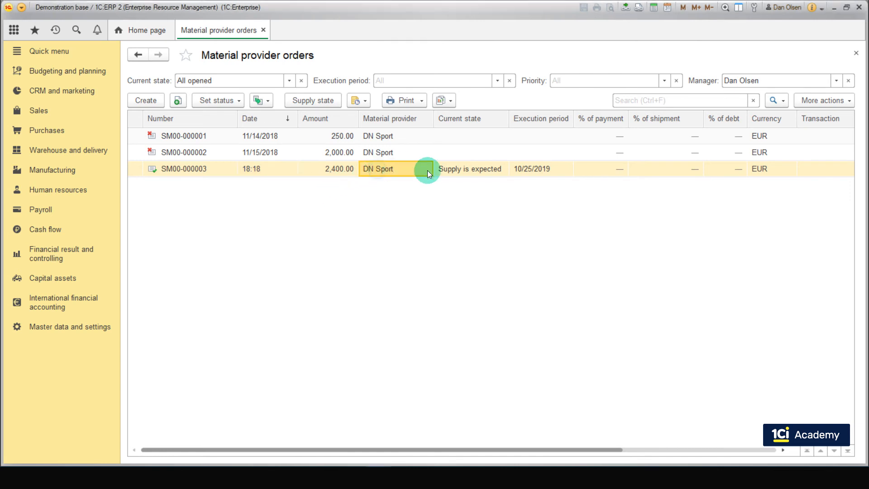
left_click(268, 102)
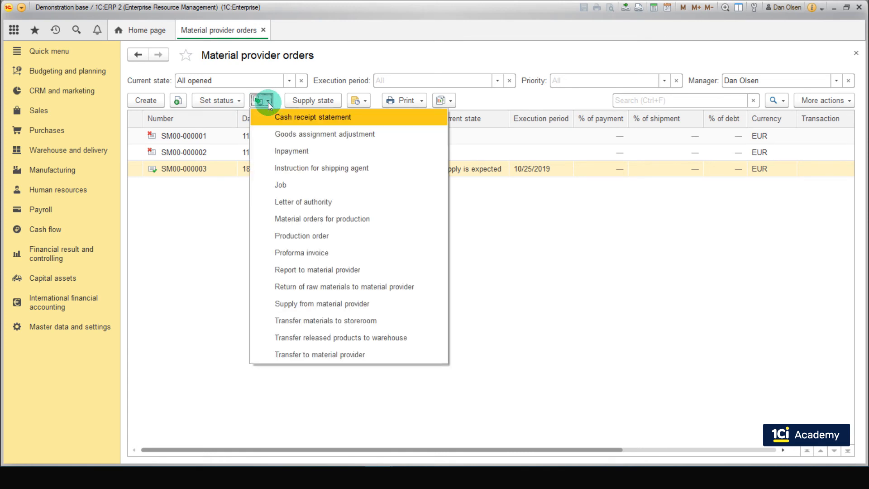
left_click(340, 231)
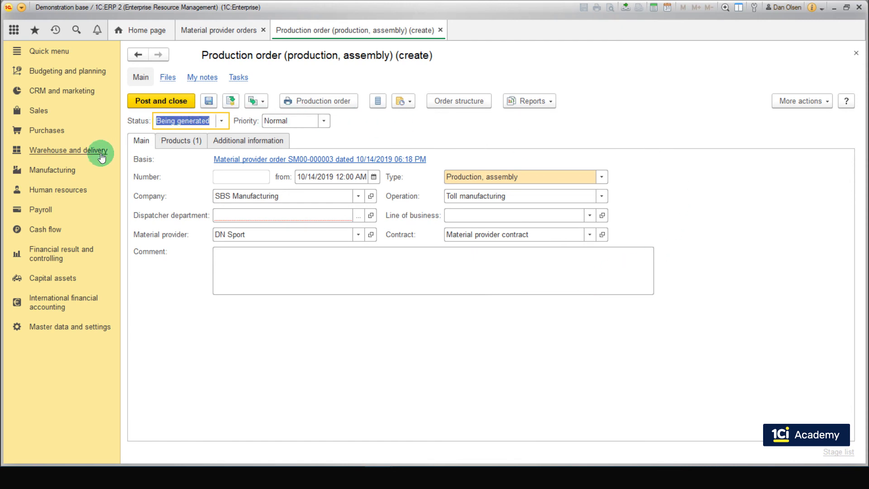
left_click(193, 142)
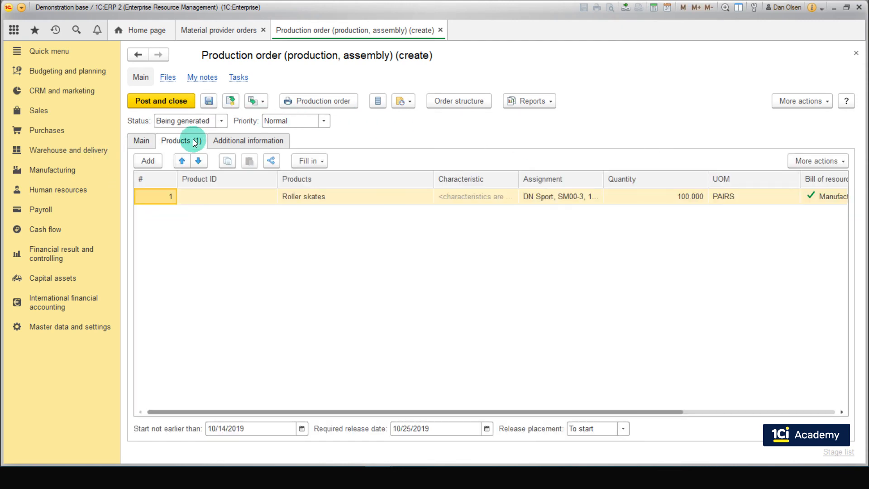
Step: Assign Central Dispatcher Department as the production order's dispatcher department
left_click(142, 141)
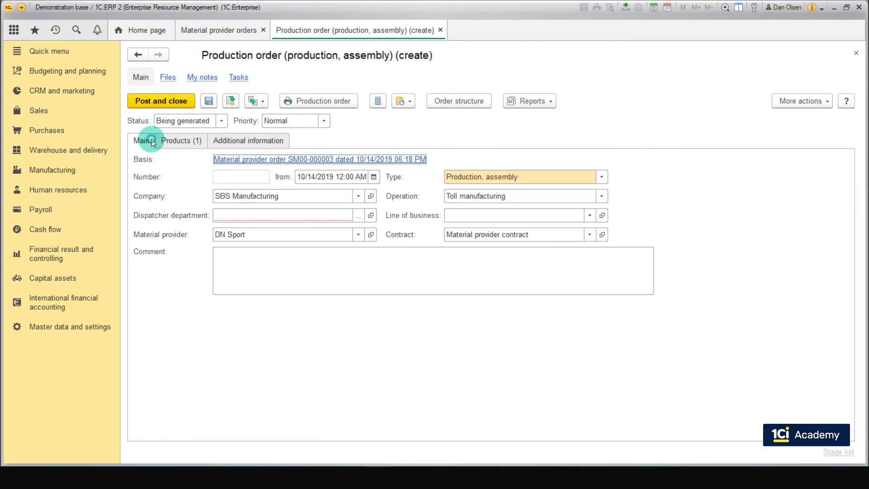
left_click(356, 217)
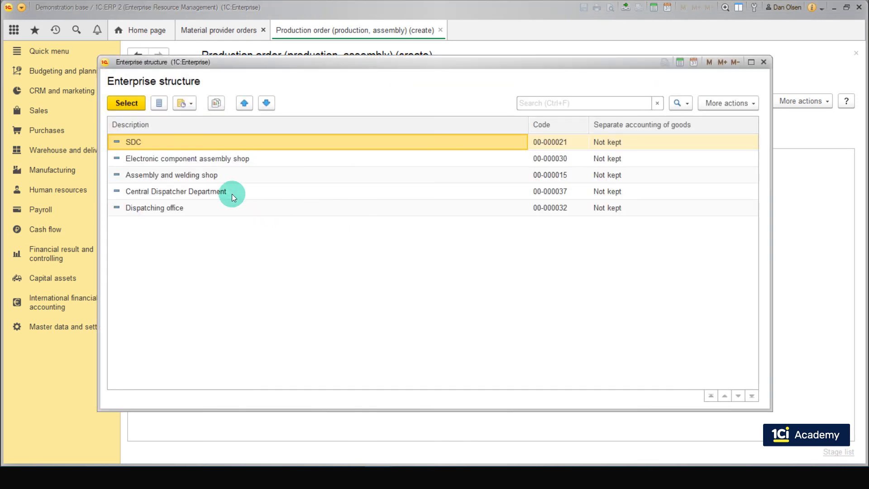
double_click(232, 193)
Step: Set the production order's status to For production, and post and close it
left_click(225, 122)
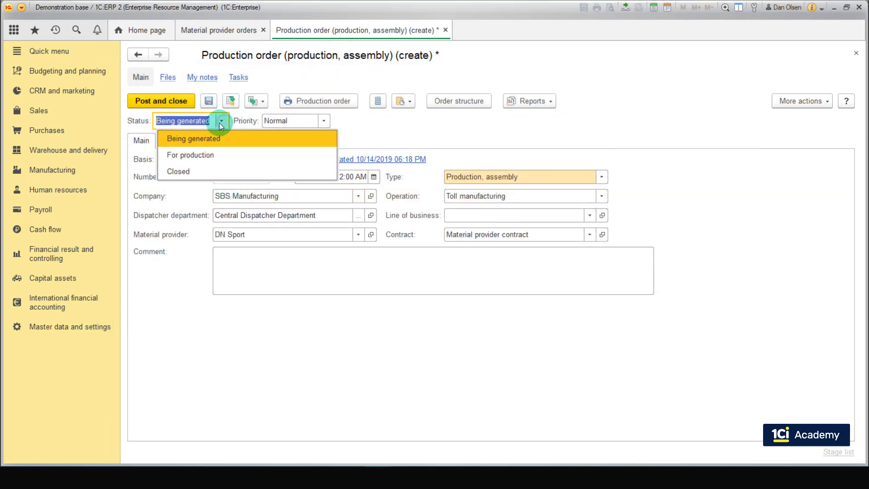
left_click(213, 154)
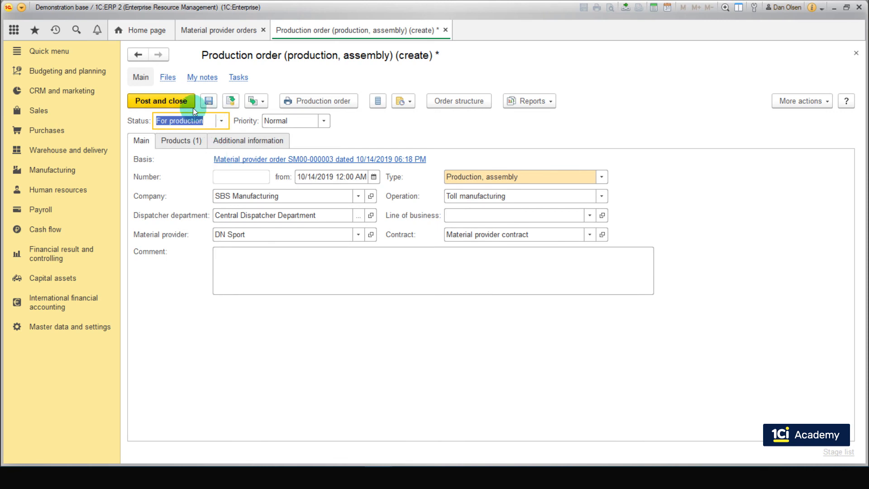
left_click(174, 101)
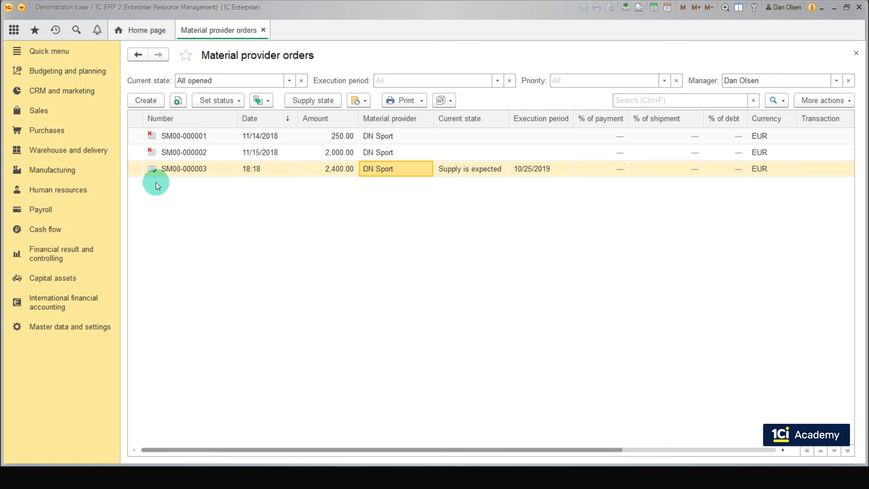
Step: Open the receipt for tolling documents to register and create a supply from material provider based on the DN Sport order
left_click(70, 112)
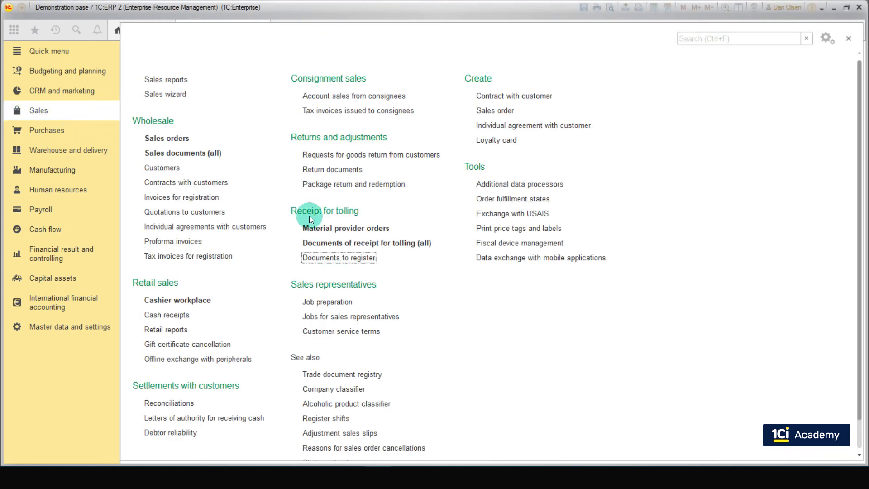
left_click(350, 258)
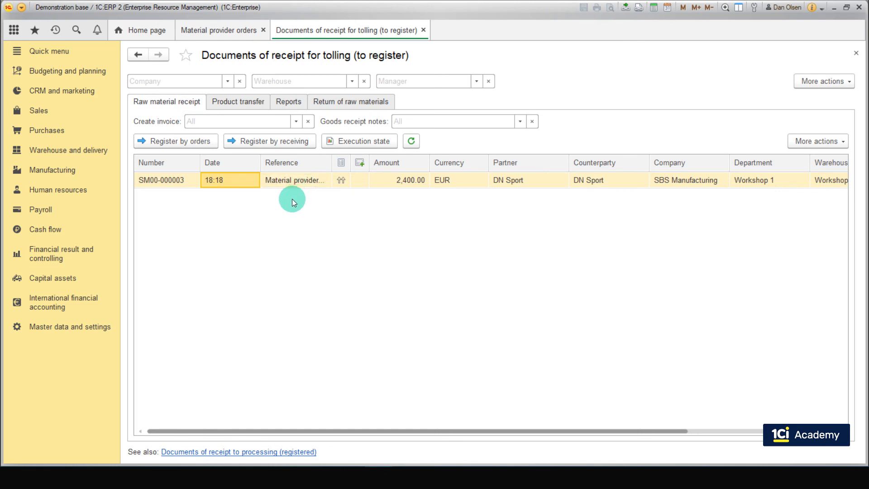
left_click(208, 146)
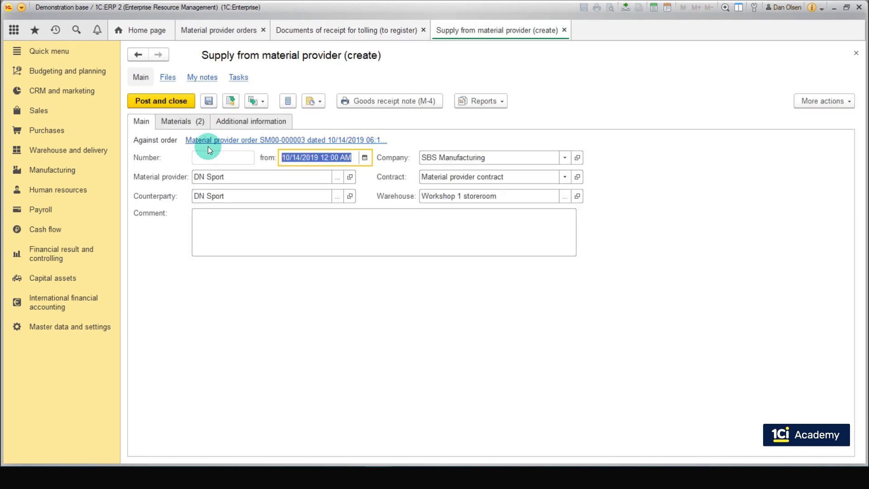
Step: Set the supply quantities to 50 pairs of Roller boots and 400 pcs. of Roller wheels, and post the document
left_click(198, 131)
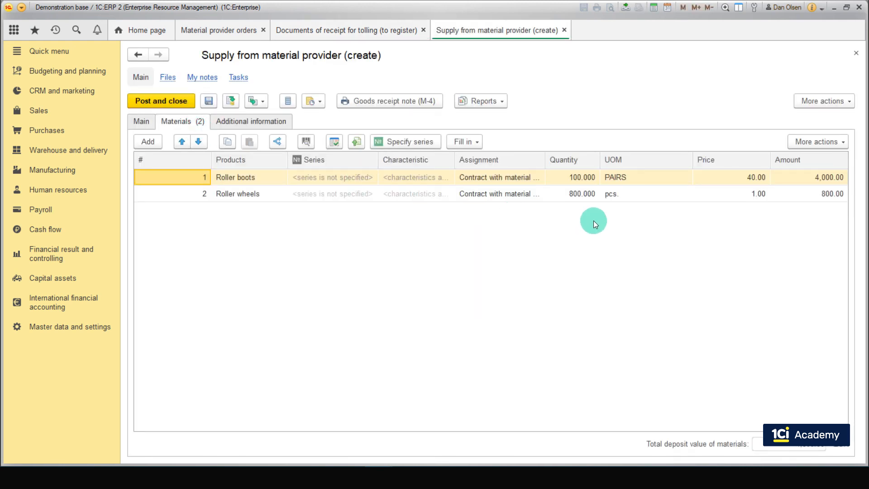
double_click(571, 177)
type("50")
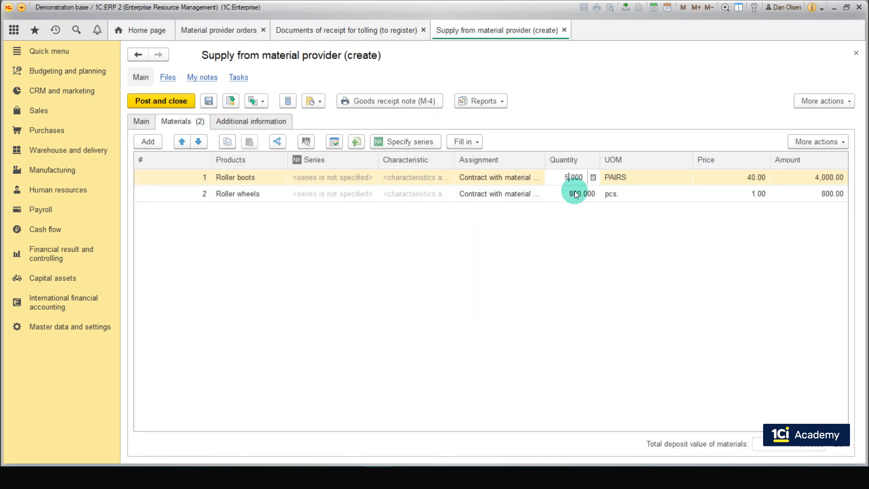
double_click(569, 194)
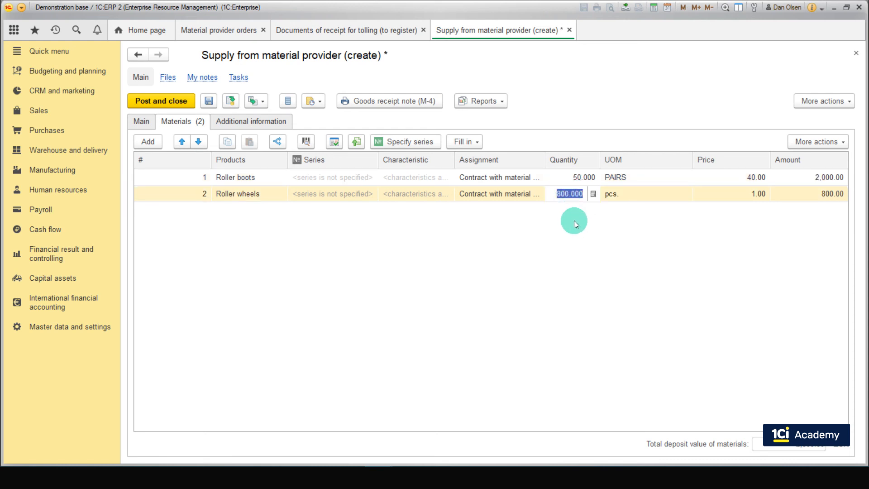
type("400")
key("Return")
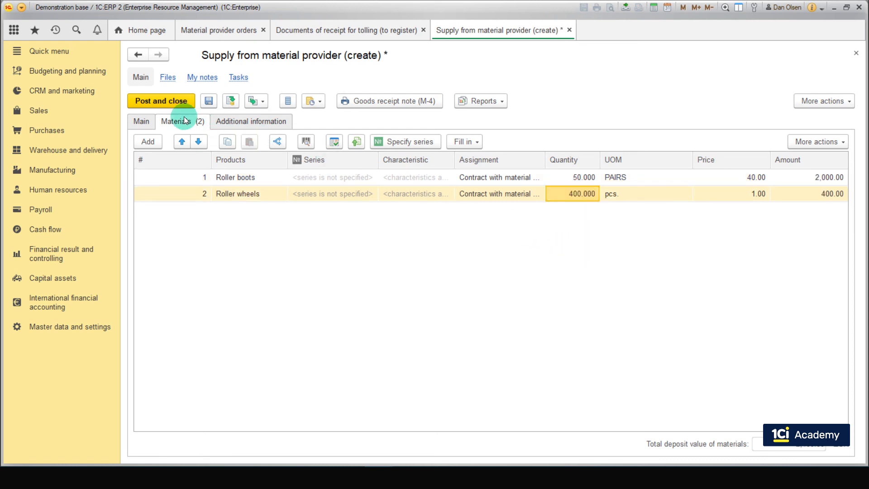
left_click(173, 101)
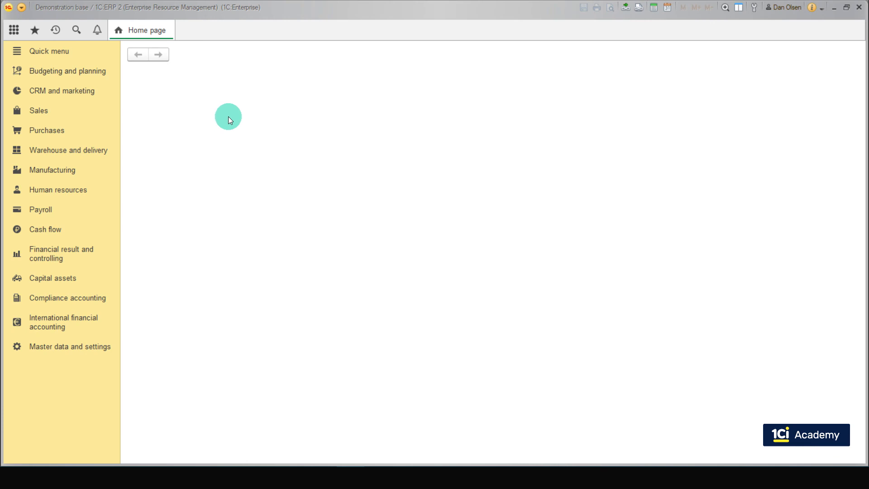
Step: Run the Goods in warehouses list report for Workshop 1 storeroom, 10/01/2019 to 10/31/2019, and examine the Roller boots and Roller wheels rows
left_click(76, 154)
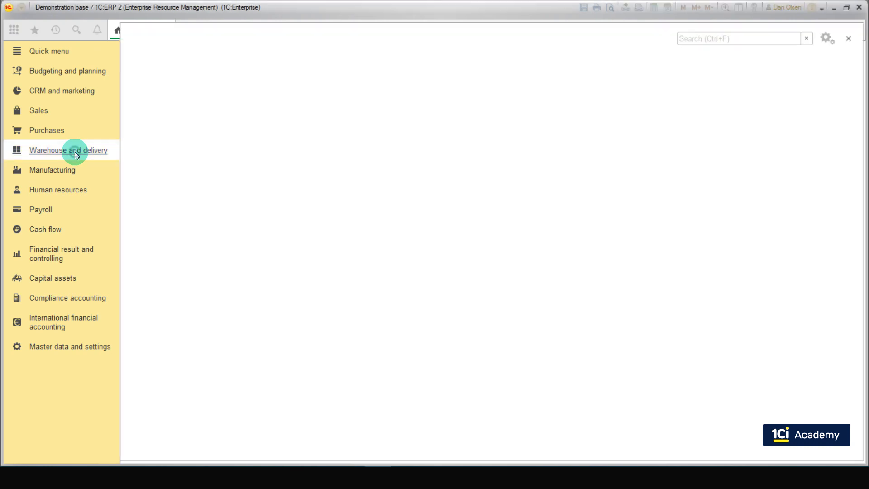
left_click(168, 84)
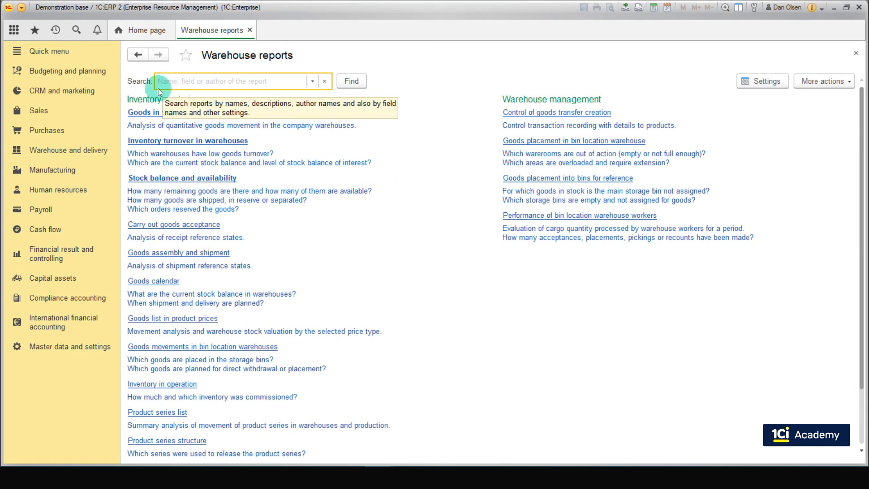
left_click(143, 113)
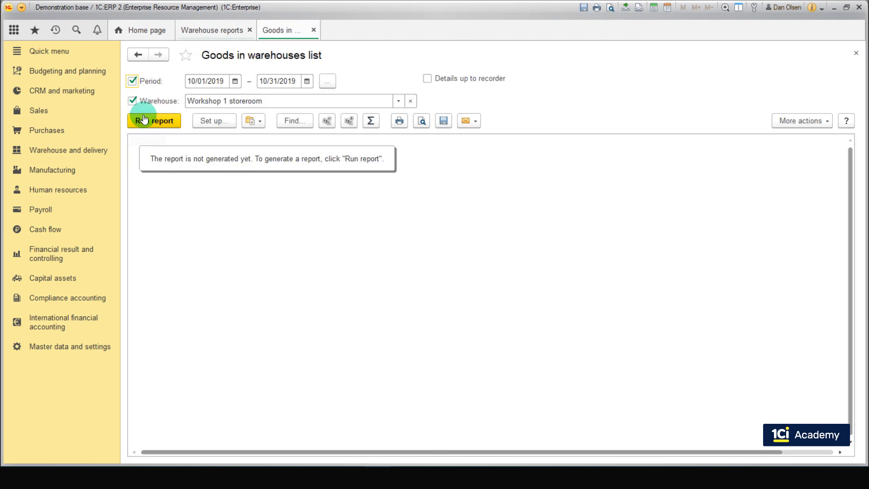
left_click(213, 82)
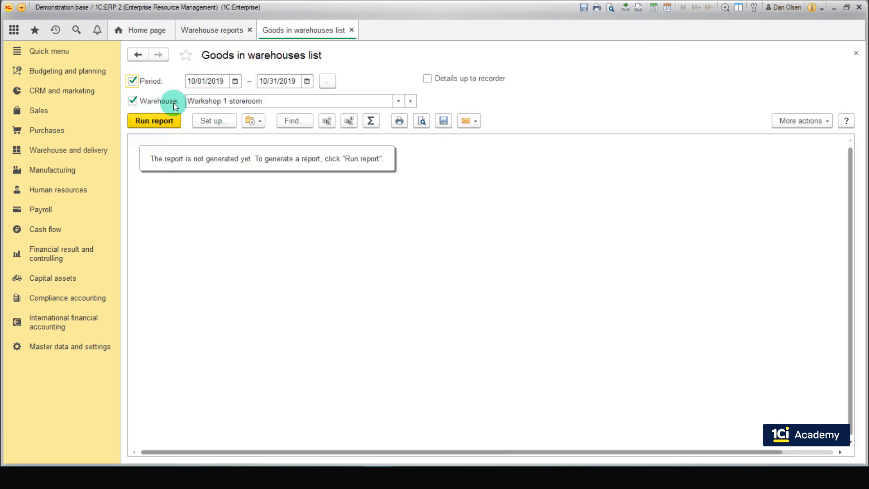
left_click(152, 119)
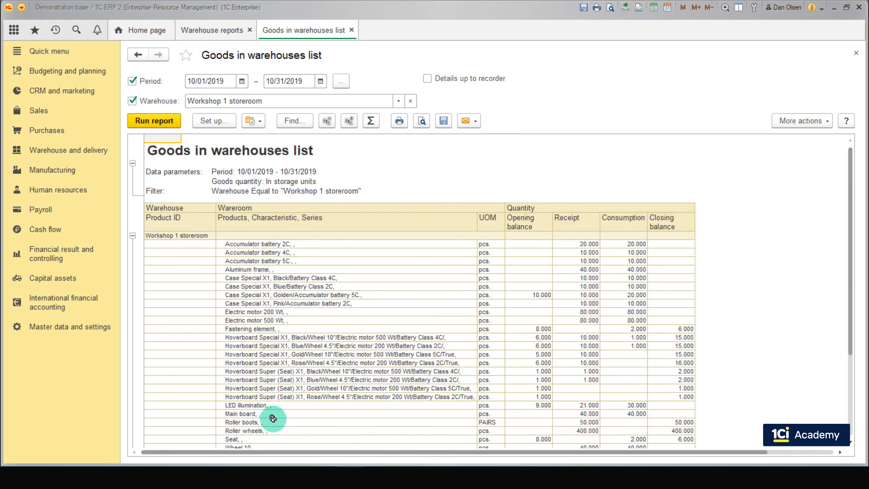
left_click_drag(273, 417, 666, 266)
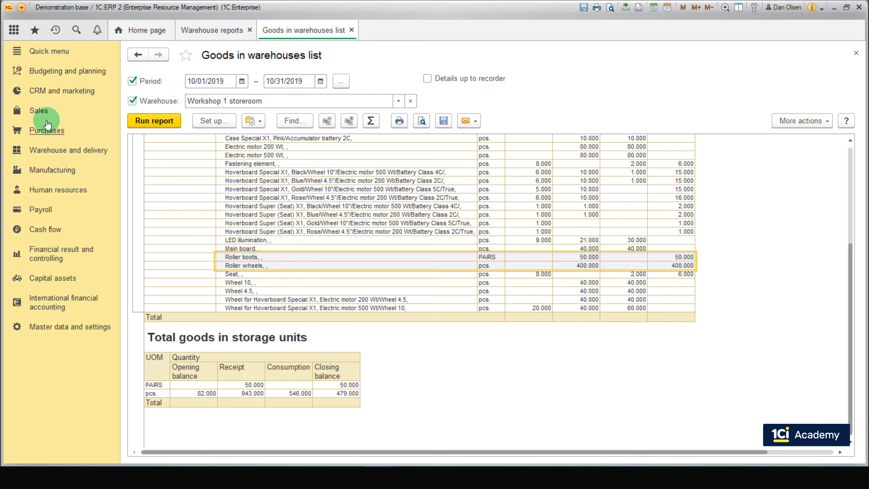
Step: Register a second supply from material provider for the remaining materials of the DN Sport order, check its materials and post it
left_click(36, 110)
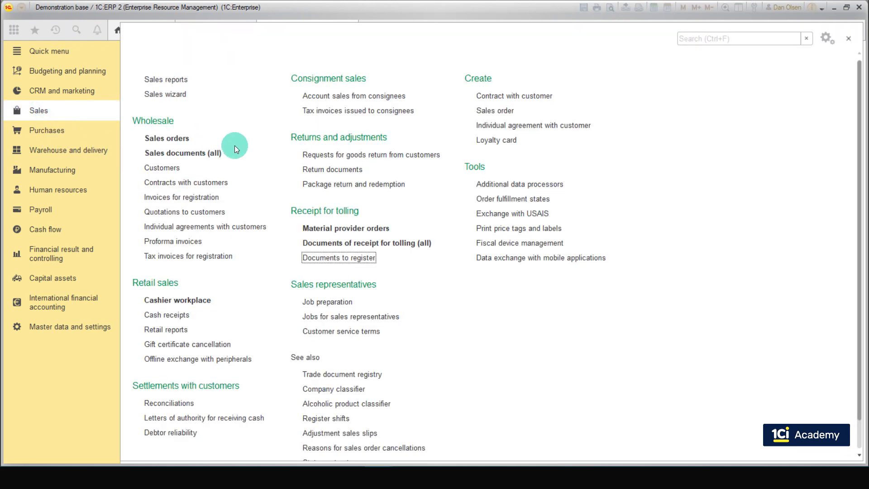
left_click(335, 259)
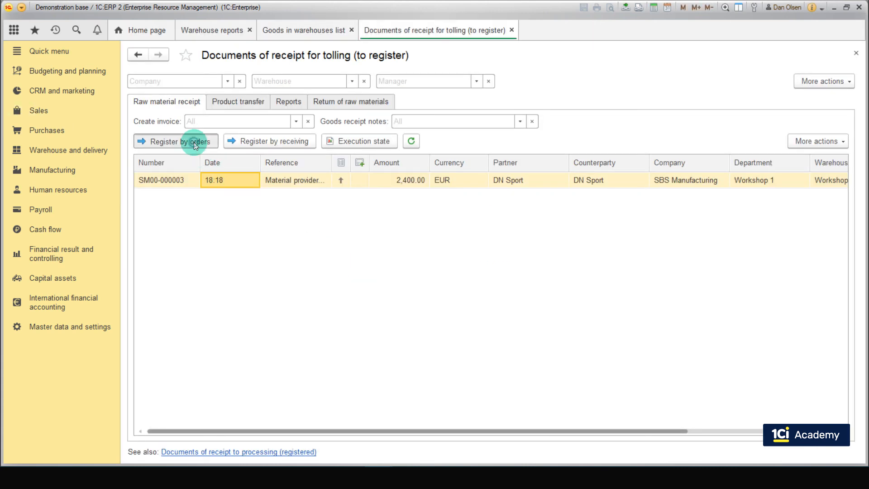
left_click(189, 142)
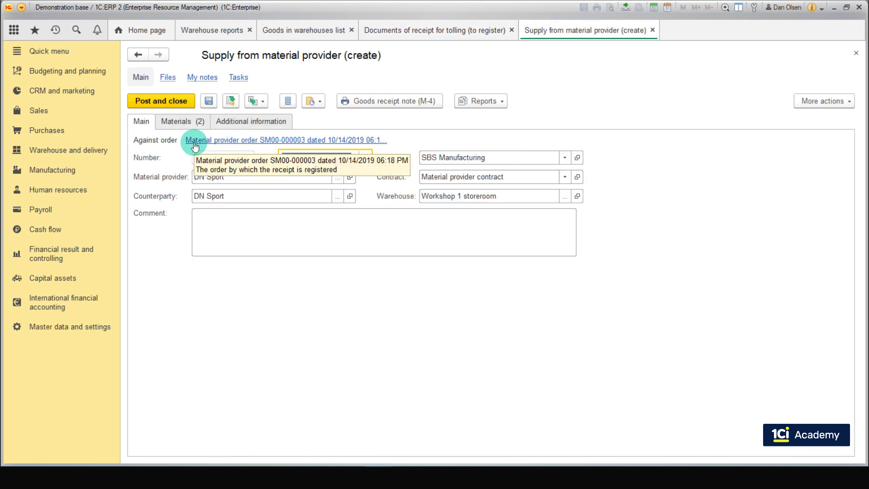
left_click(184, 121)
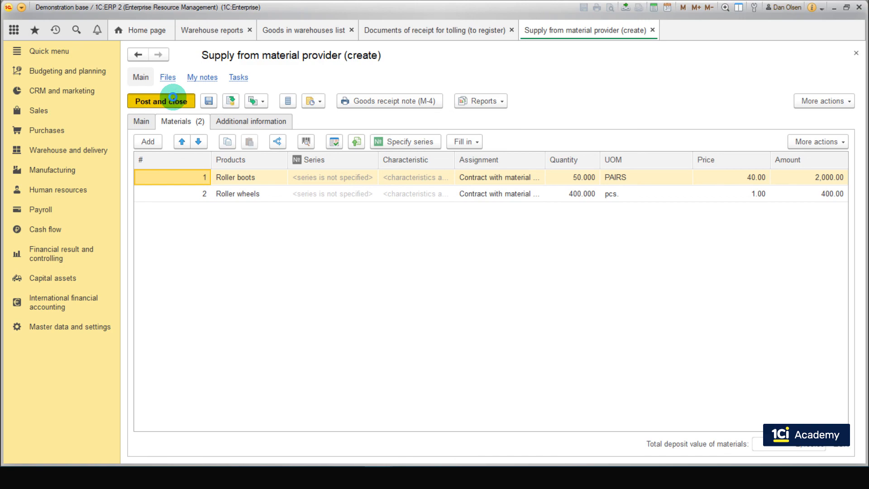
left_click(175, 98)
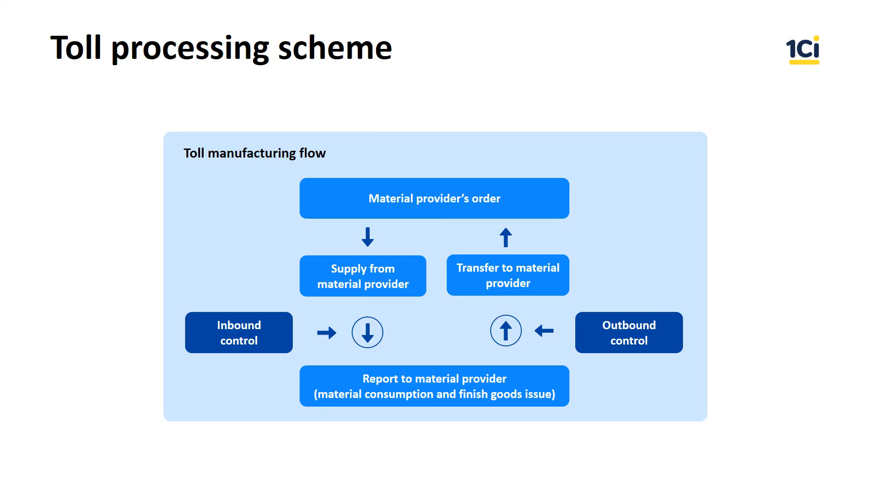